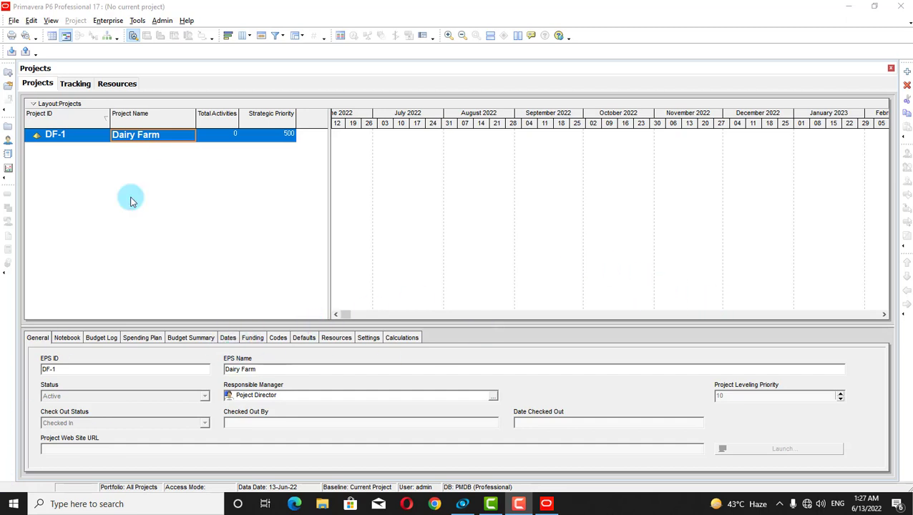
Open the enterprise resources list and select the first resource in it
left_click(116, 22)
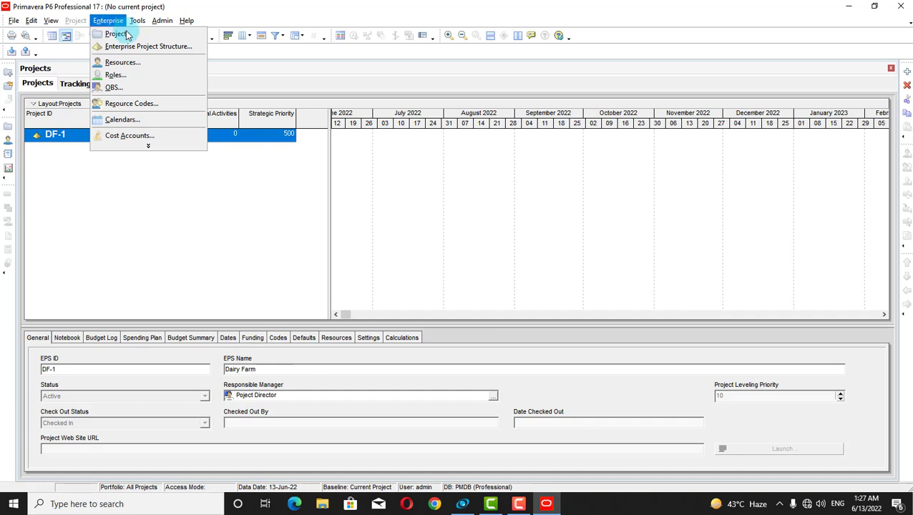
left_click(138, 66)
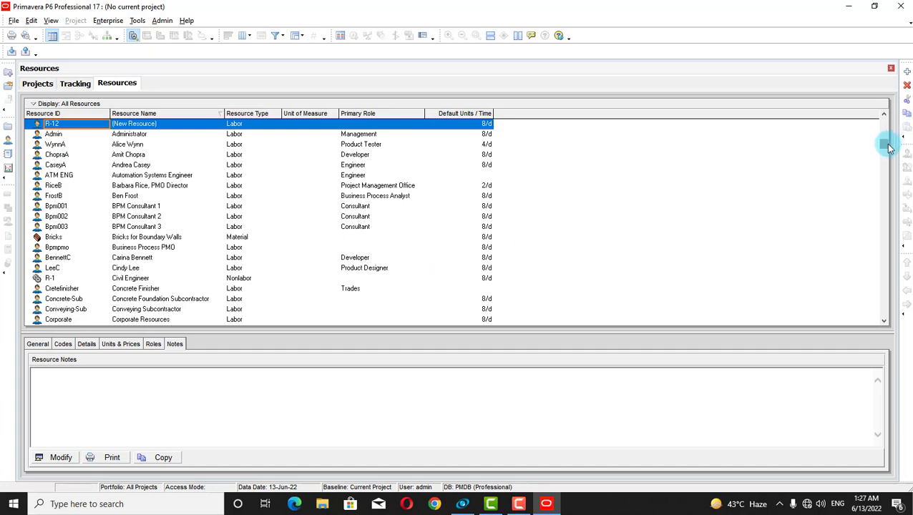
left_click_drag(887, 146, 861, 105)
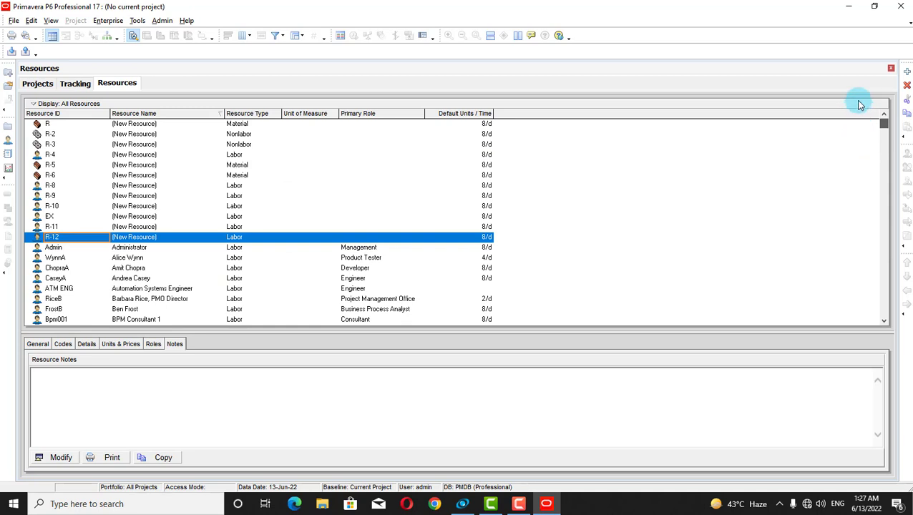
left_click(353, 127)
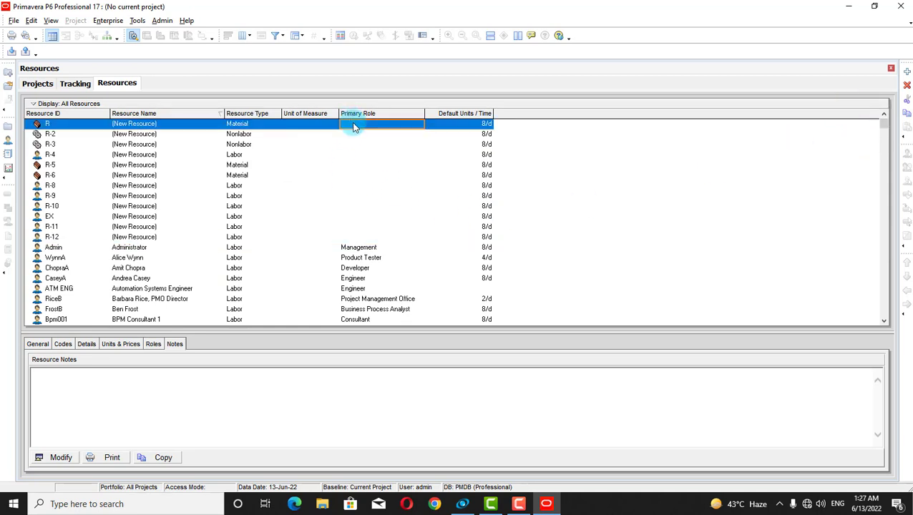
right_click(156, 127)
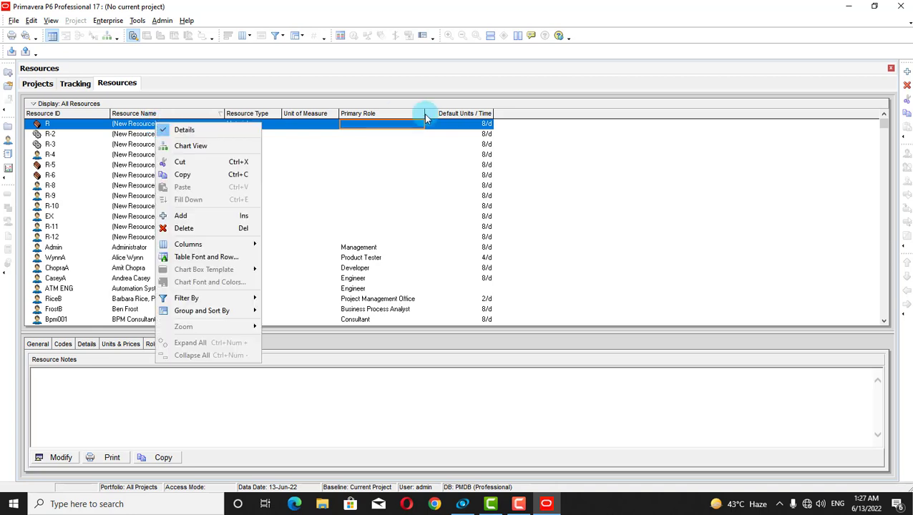
left_click(409, 126)
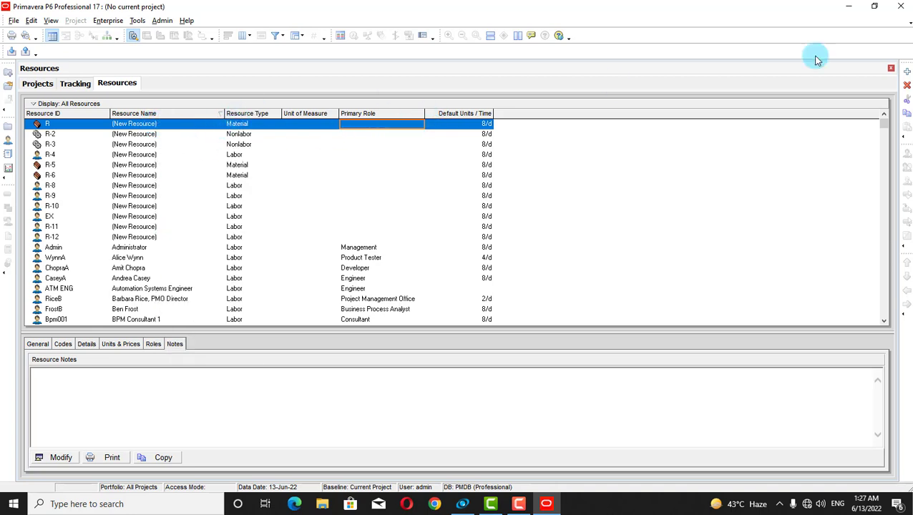
Add a new resource and set its Resource ID to BR
left_click(906, 72)
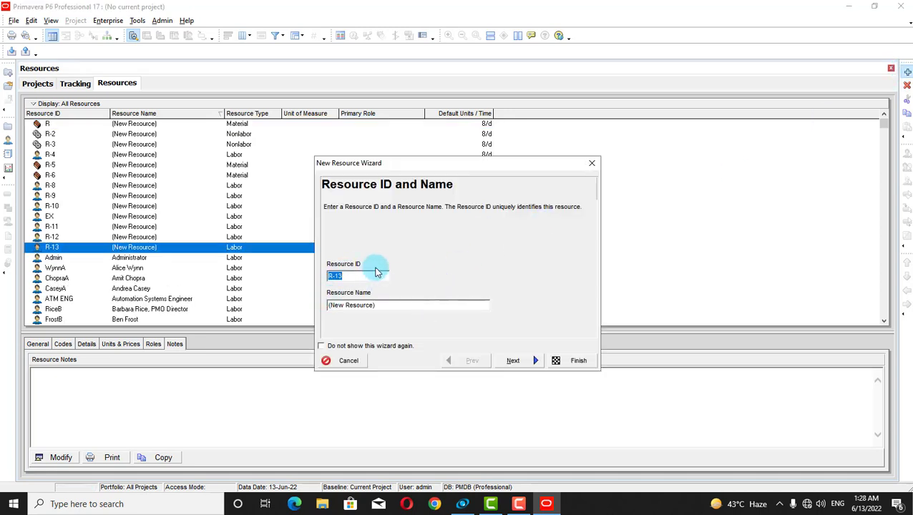
key("BackSpace")
type("br")
key("BackSpace")
key("BackSpace")
type("BR")
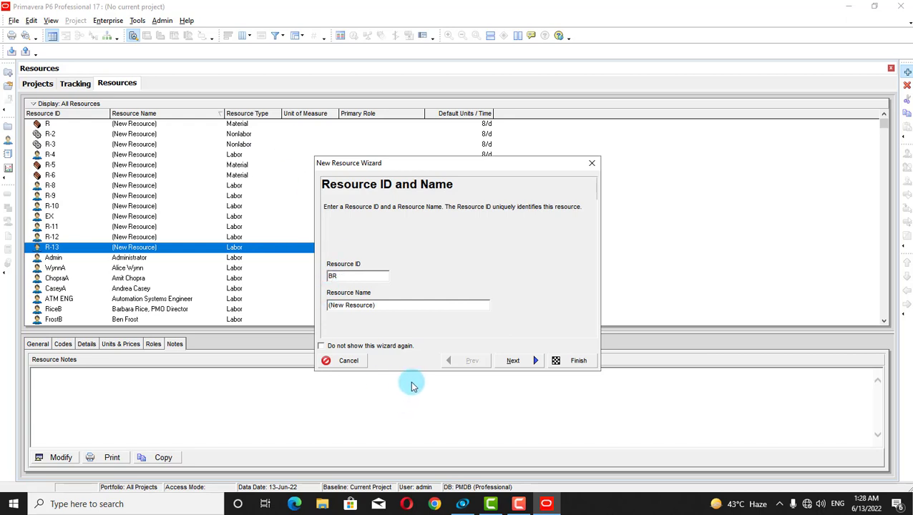
Name the BR resource Bricks and continue to its resource type
left_click(413, 305)
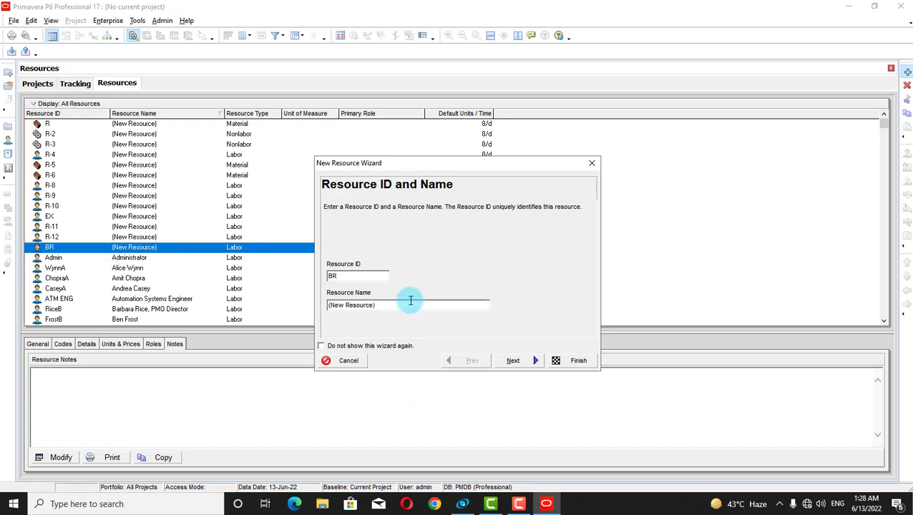
key("BackSpace")
key("BackSpace")
key("BackSpace")
key("BackSpace")
key("BackSpace")
key("BackSpace")
key("BackSpace")
key("BackSpace")
key("BackSpace")
key("BackSpace")
key("BackSpace")
key("BackSpace")
key("BackSpace")
key("BackSpace")
type("Bricks")
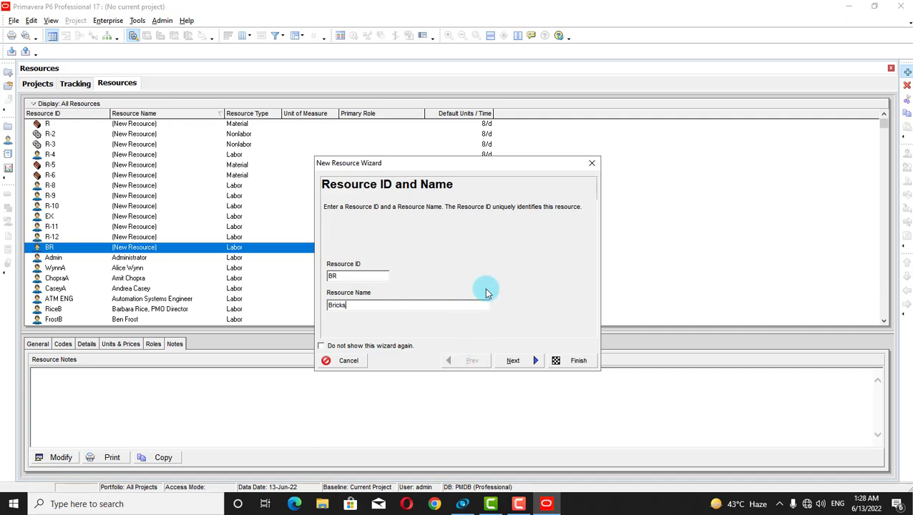
left_click(531, 362)
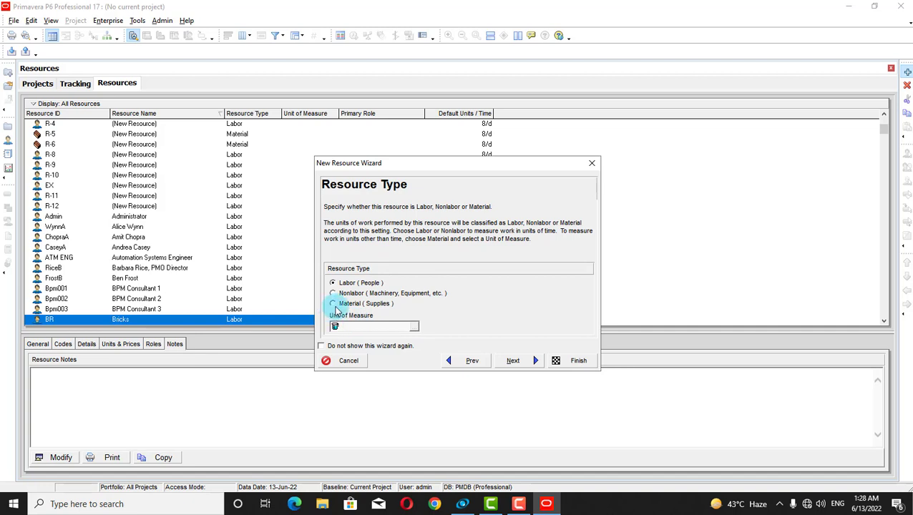
Set the Bricks resource type to Material with Each as its unit of measure, and continue to the prices
left_click(333, 304)
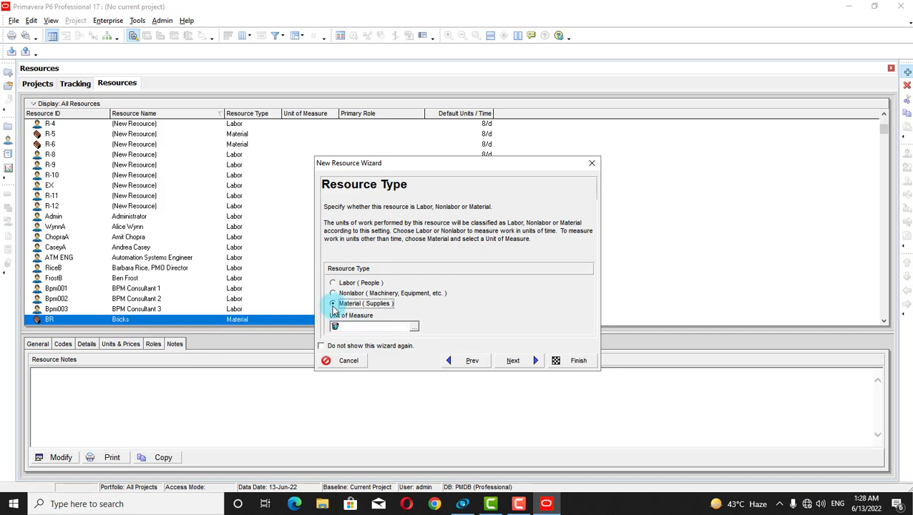
left_click(414, 327)
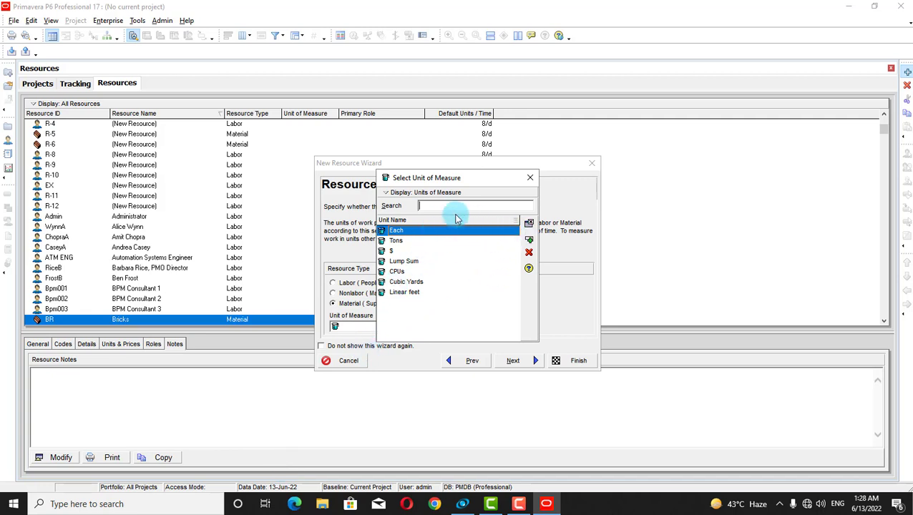
left_click(391, 193)
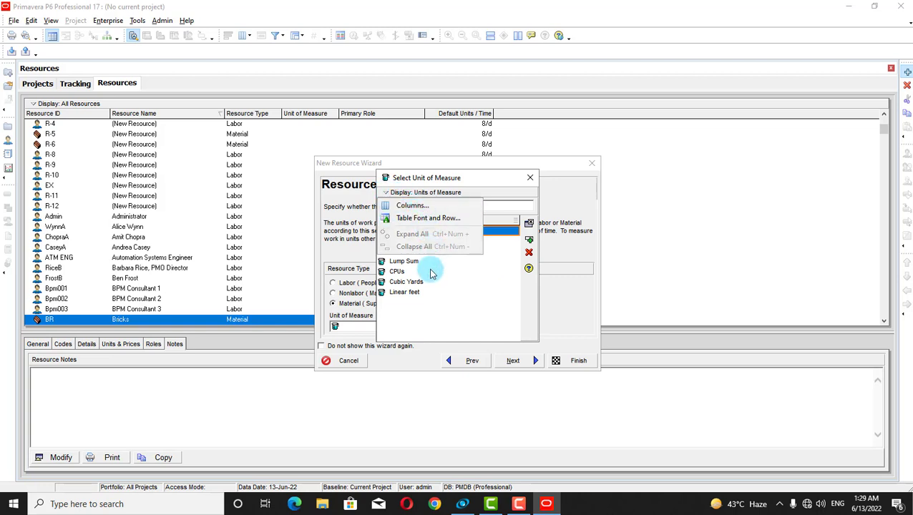
left_click(445, 302)
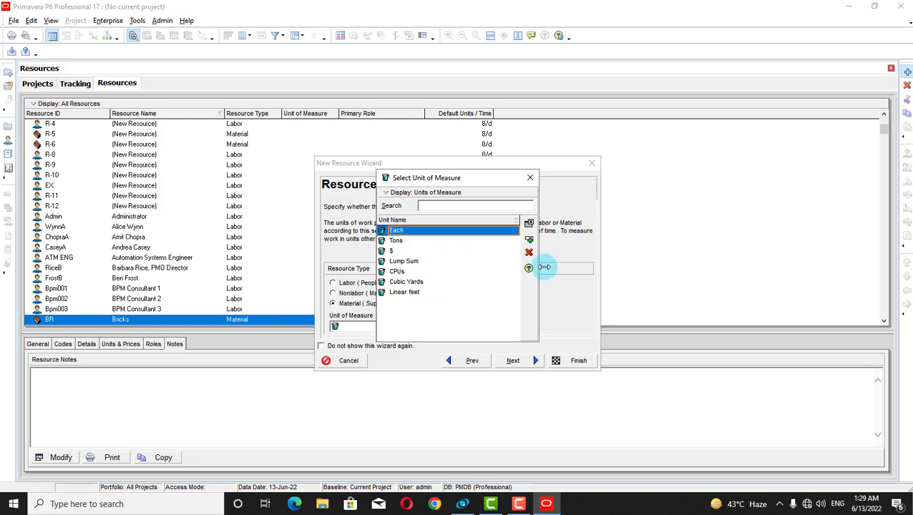
left_click(528, 227)
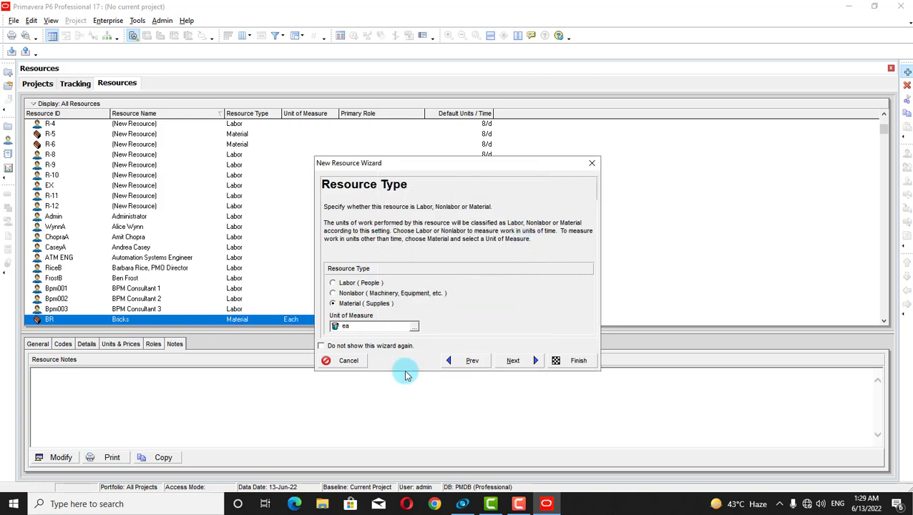
left_click(514, 362)
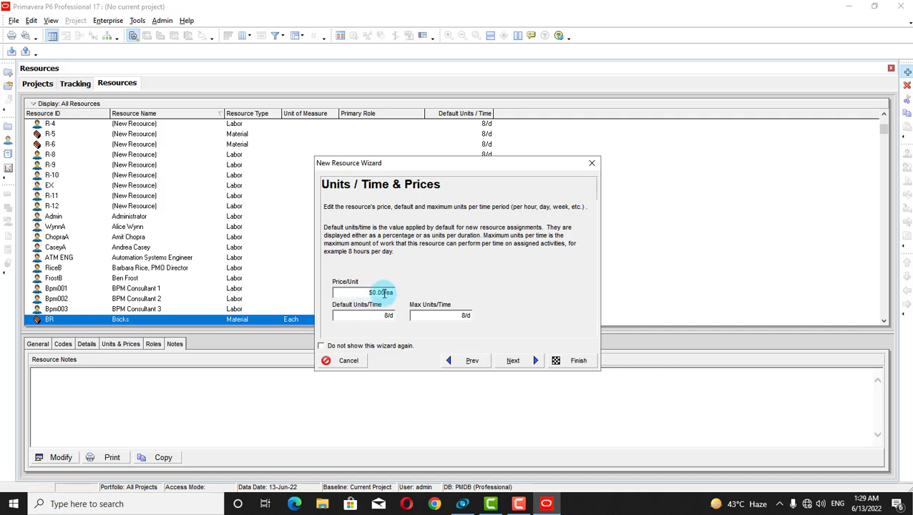
Accept the default price, blank contact details, existing calendar and auto-compute option for Bricks, and finish creating the resource
left_click(386, 292)
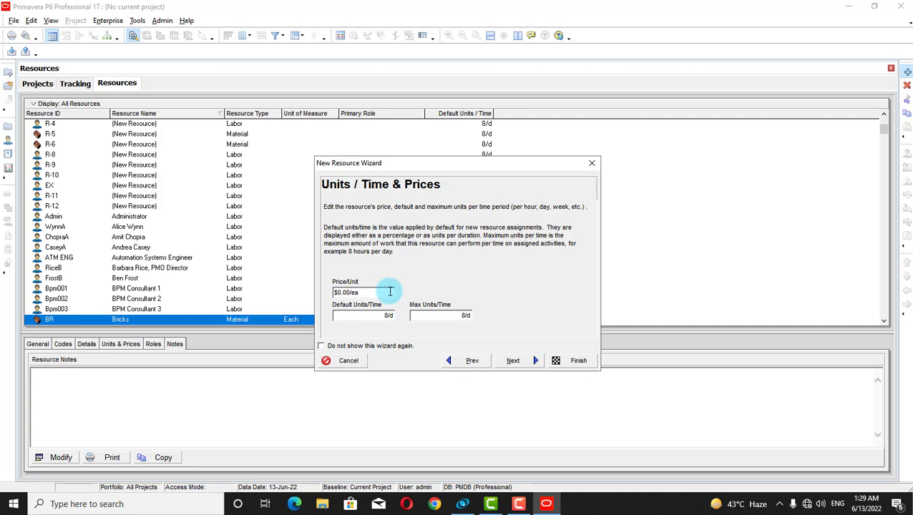
double_click(342, 292)
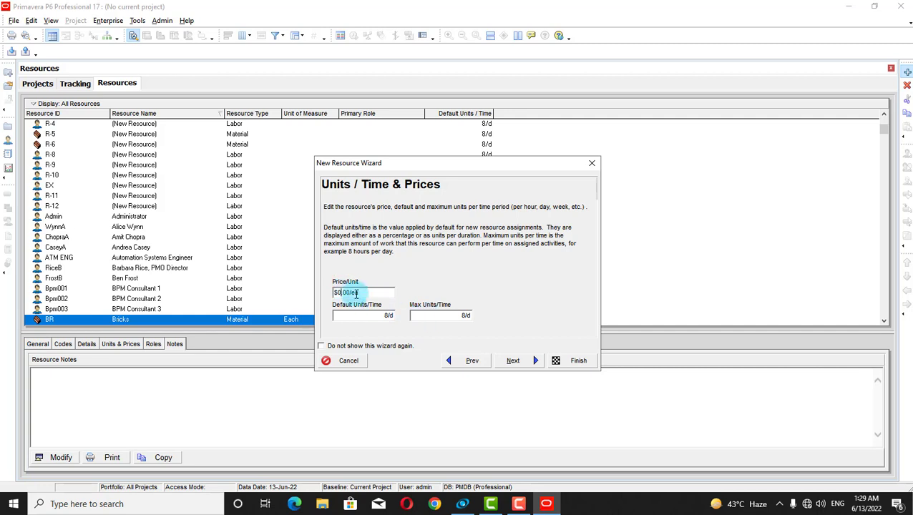
left_click(349, 292)
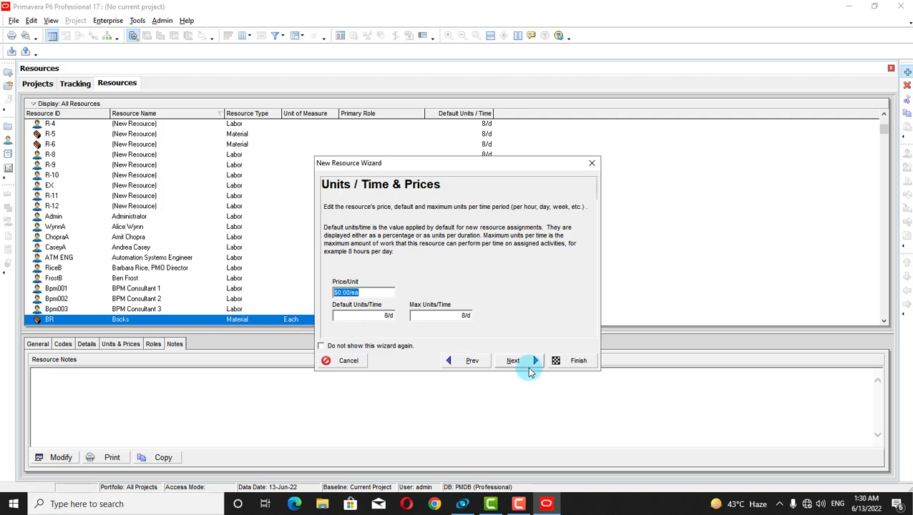
left_click(527, 365)
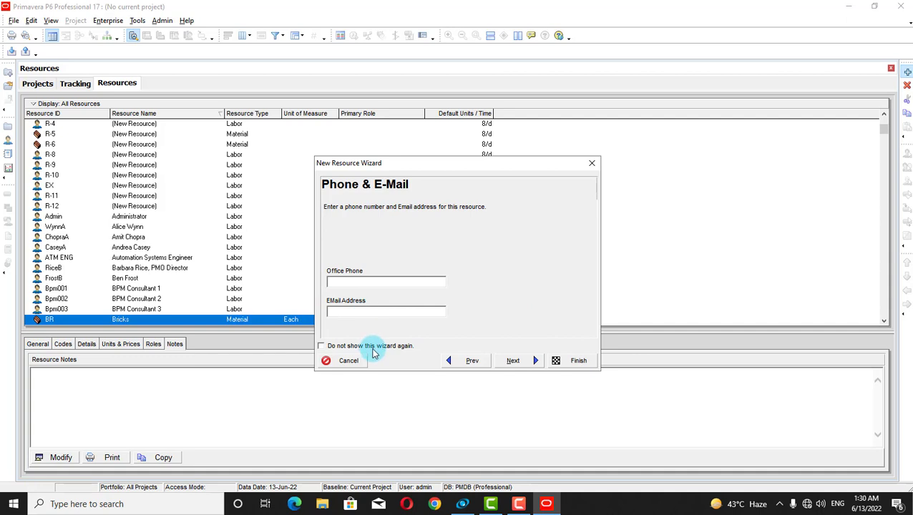
left_click(526, 363)
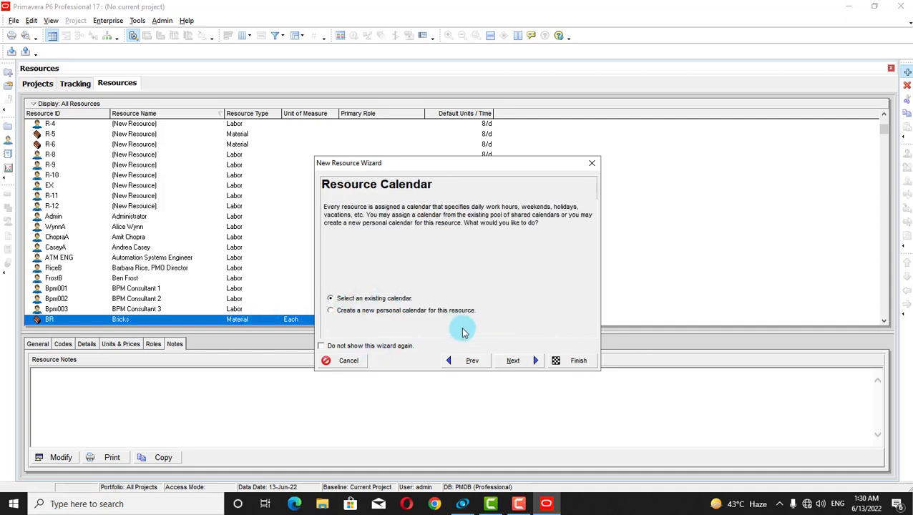
left_click(503, 365)
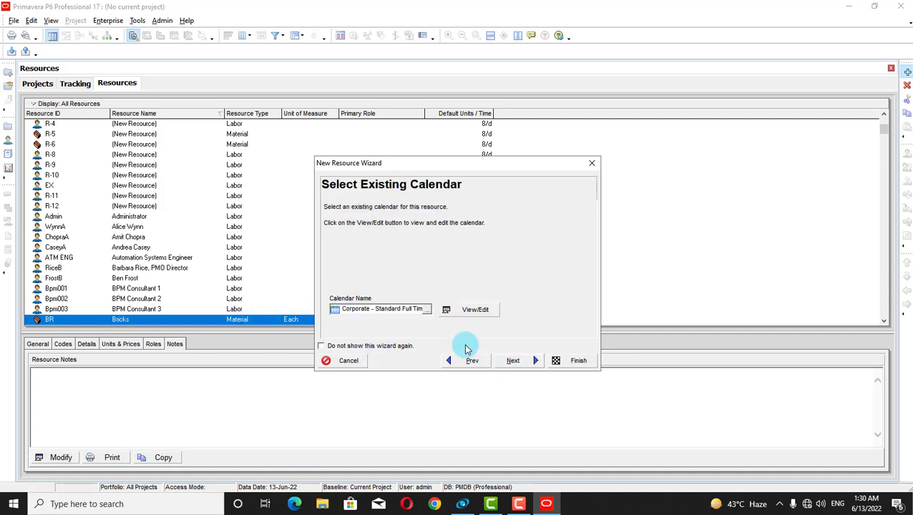
left_click(536, 363)
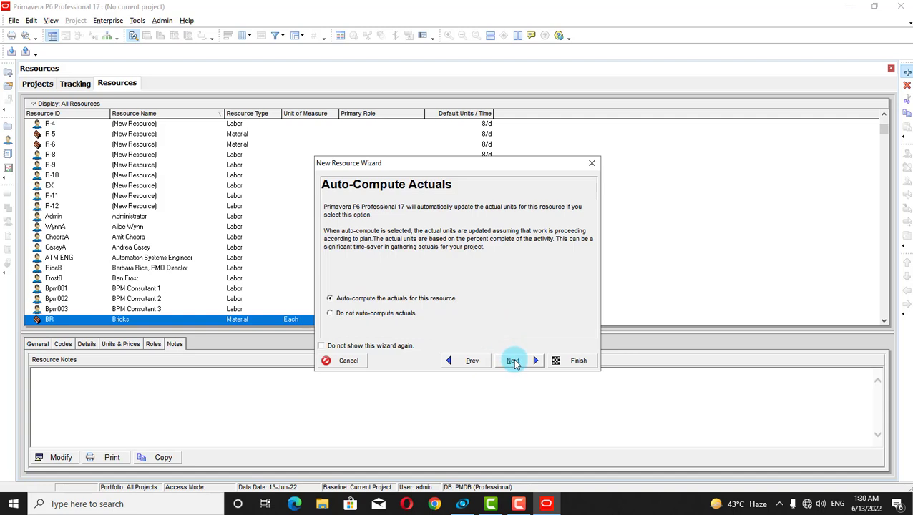
left_click(514, 363)
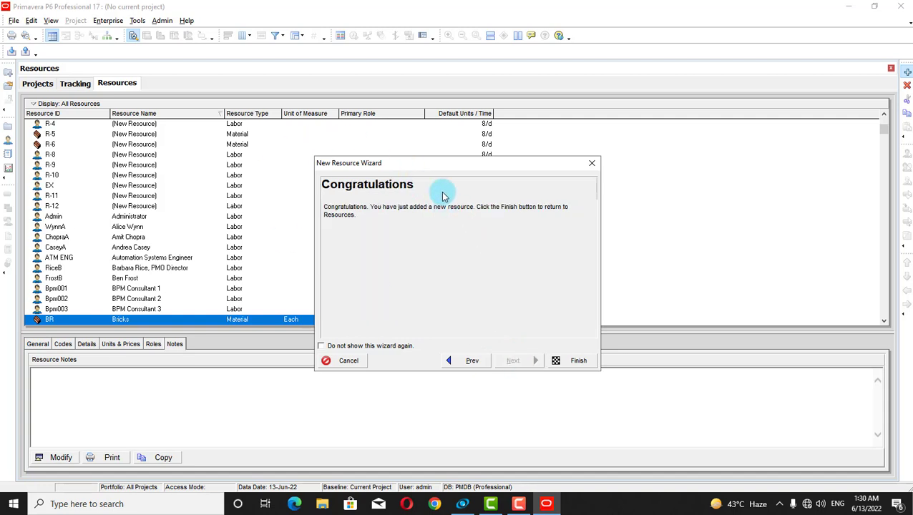
left_click(578, 360)
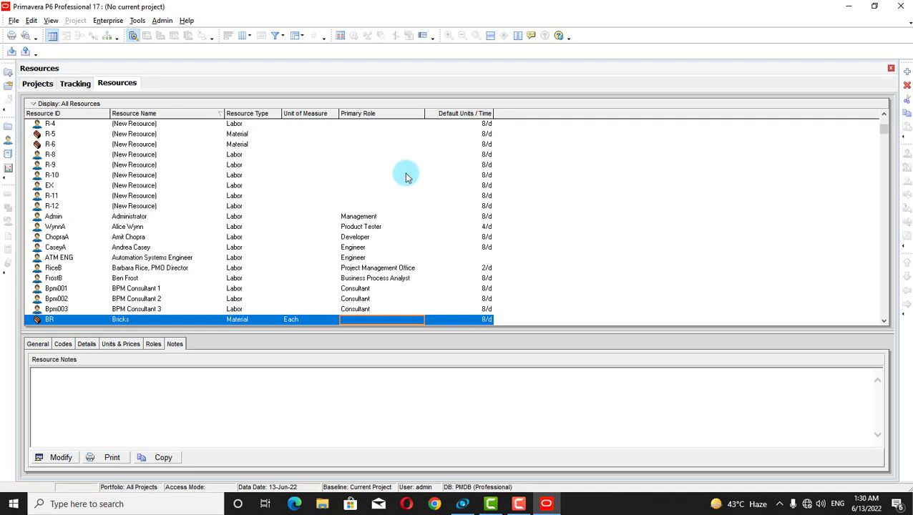
Add another resource with the Resource ID EX-1 and the name Excavator 2
left_click(127, 126)
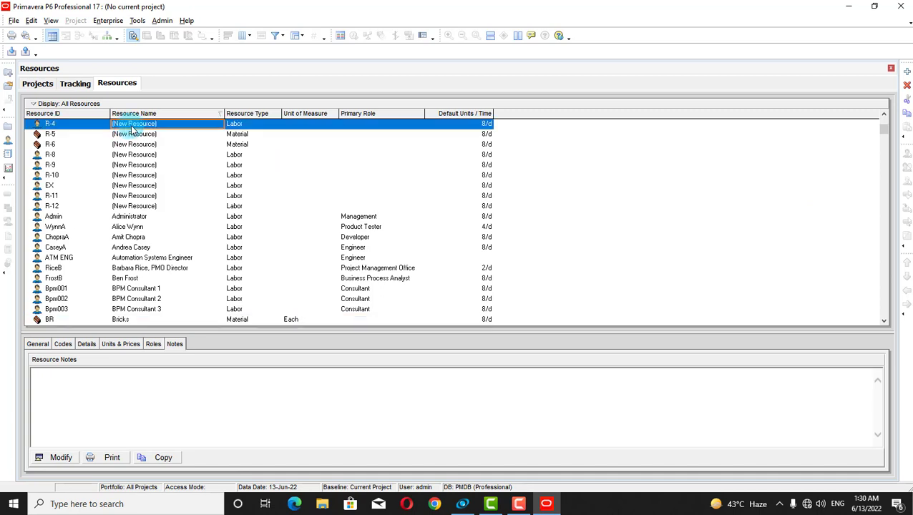
left_click(907, 72)
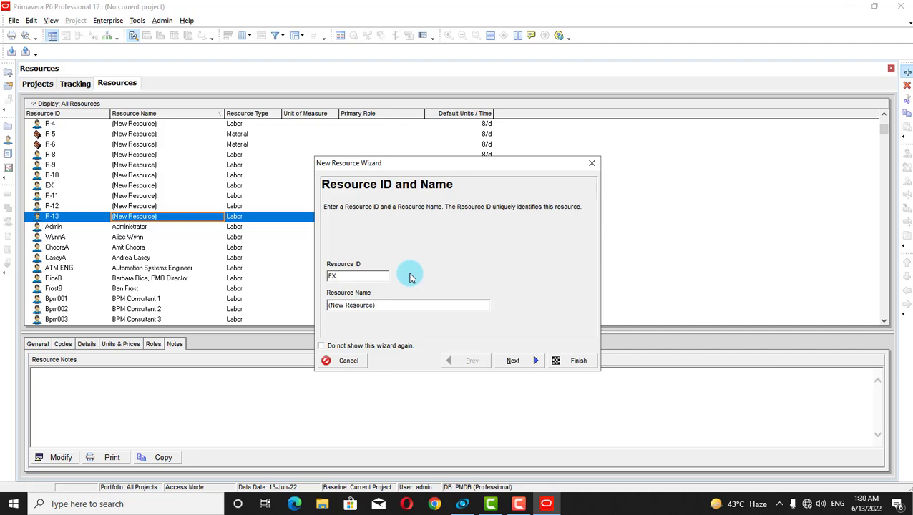
left_click(387, 314)
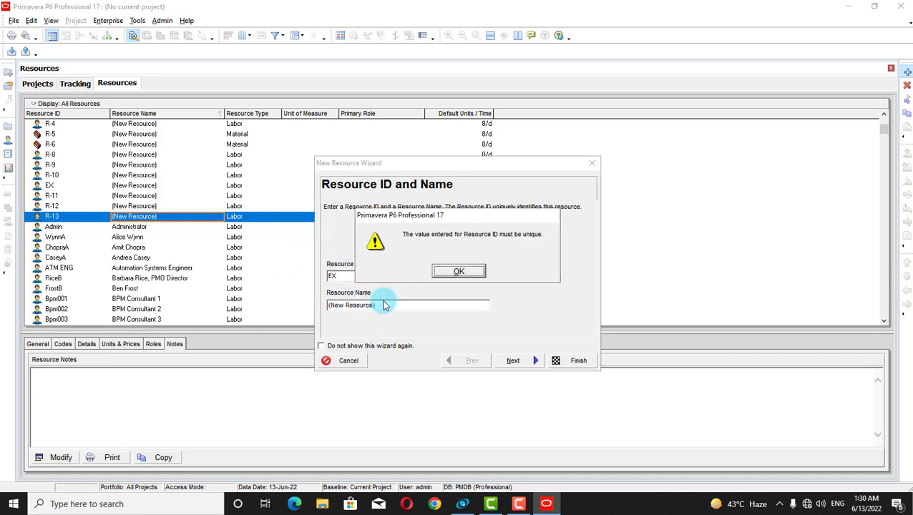
left_click(459, 271)
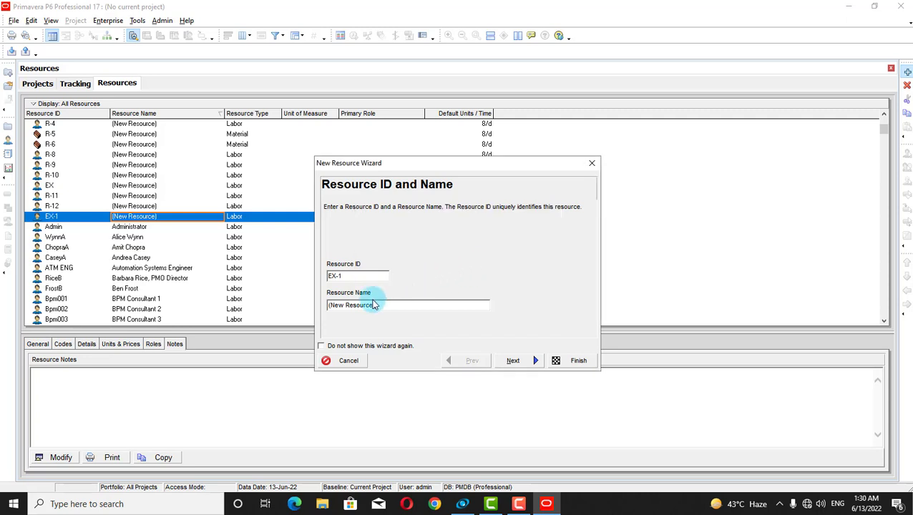
left_click_drag(377, 304, 363, 277)
left_click(383, 306)
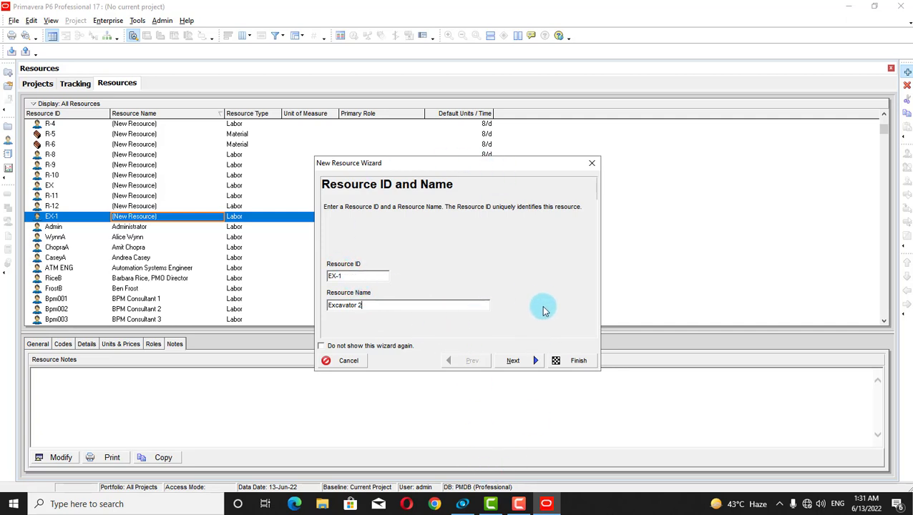
left_click(523, 365)
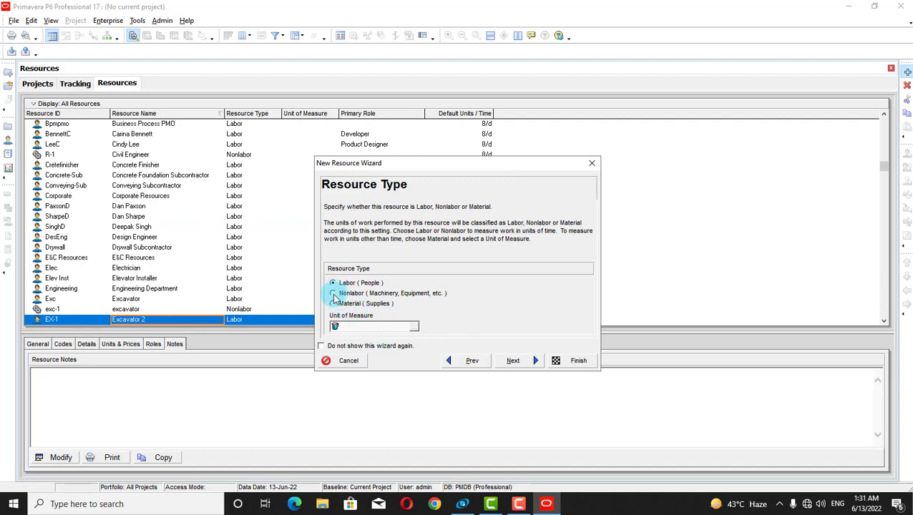
Set the Excavator 2 resource type to Nonlabor and continue to its units and prices
left_click(333, 294)
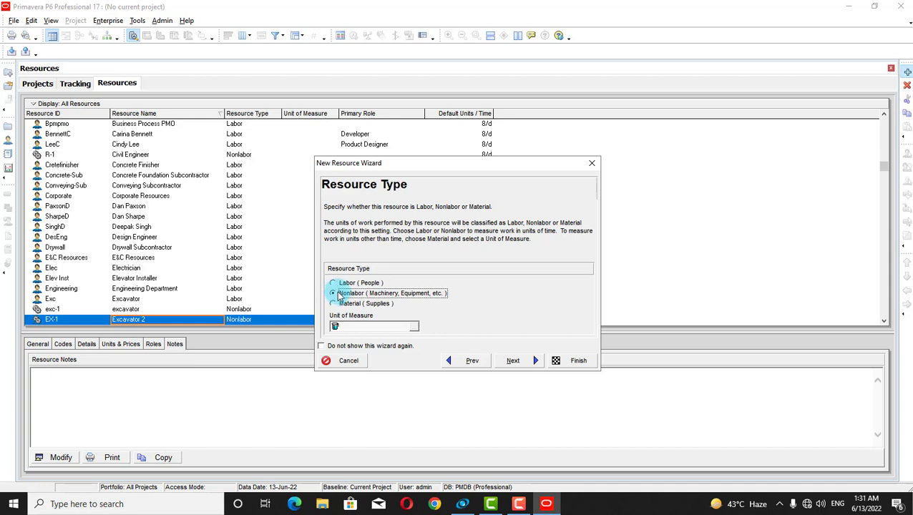
left_click(346, 328)
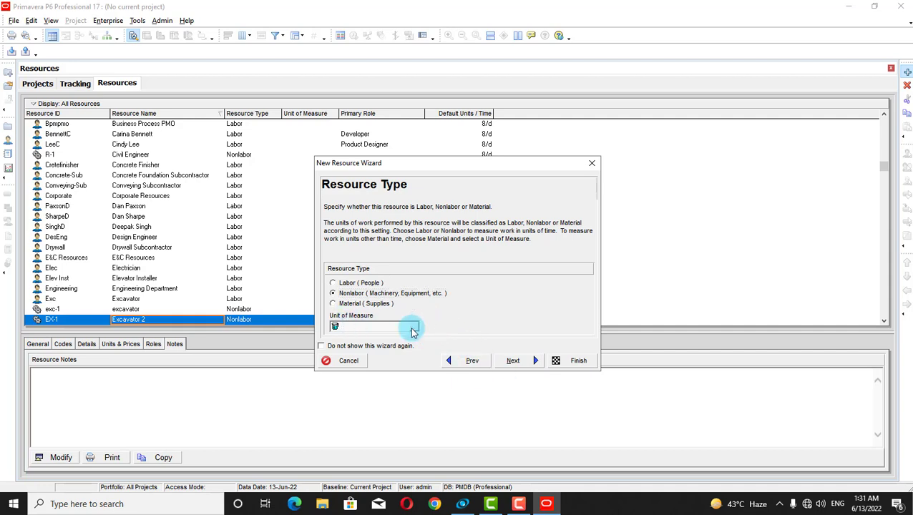
left_click(515, 361)
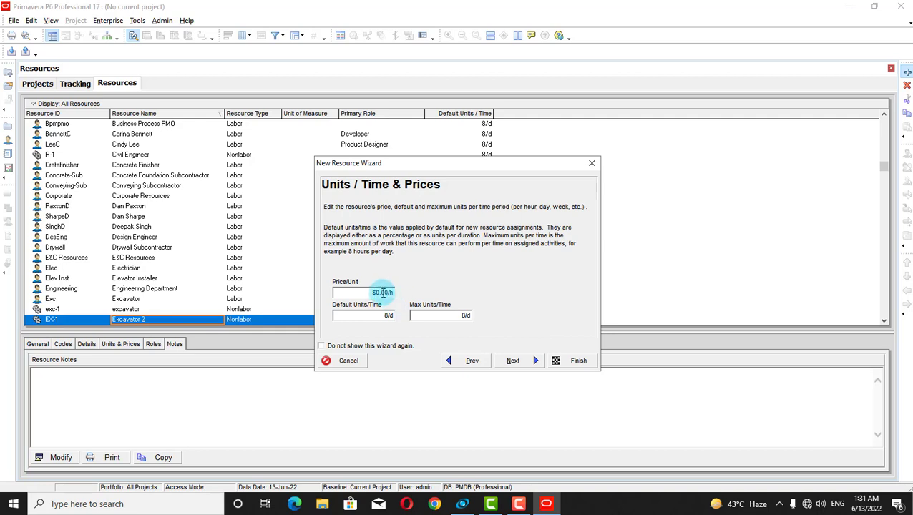
Set the price per unit of Excavator 2 to $5.00/h
left_click_drag(382, 293, 342, 292)
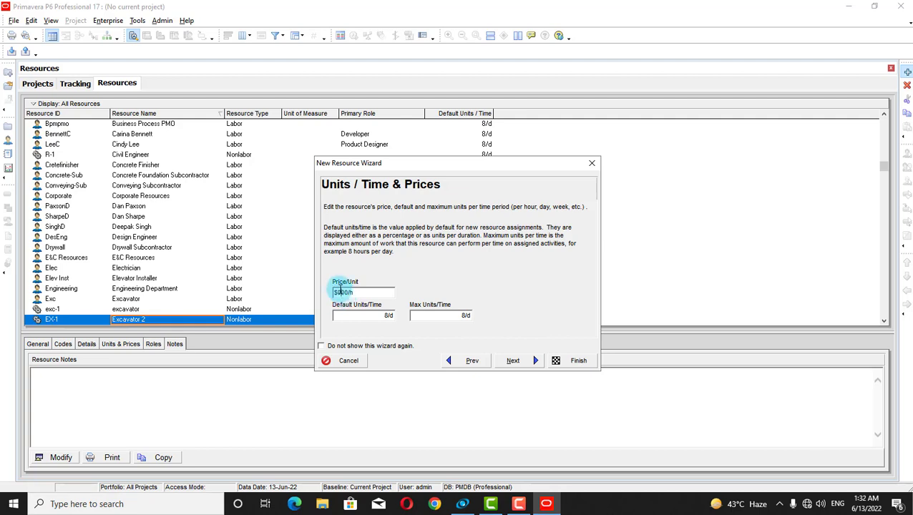
type("500")
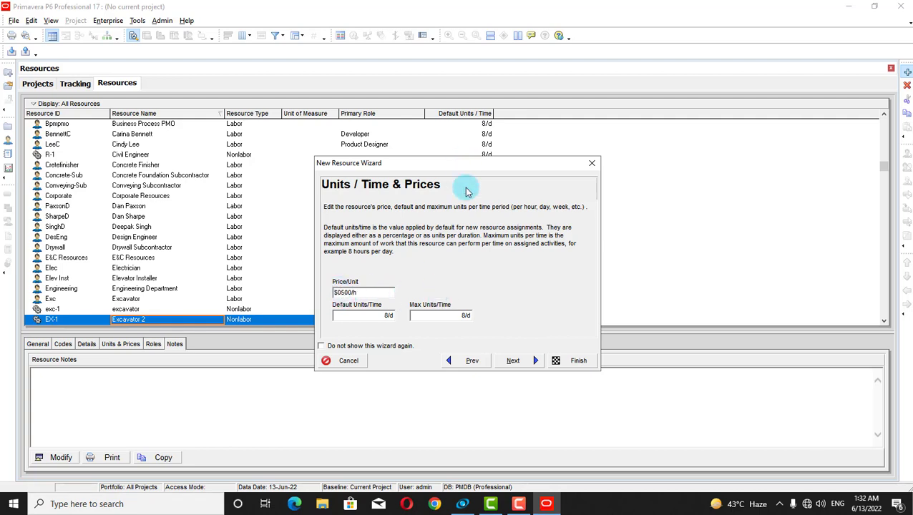
left_click(386, 313)
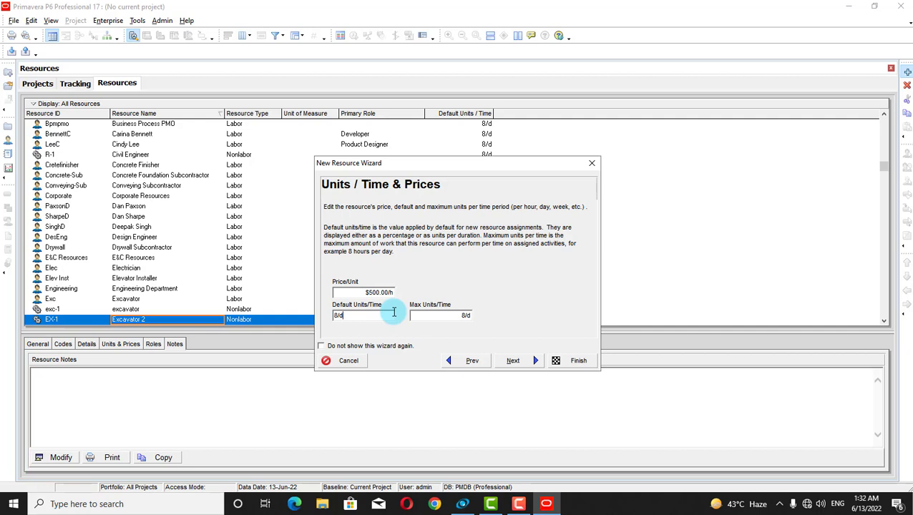
left_click(372, 293)
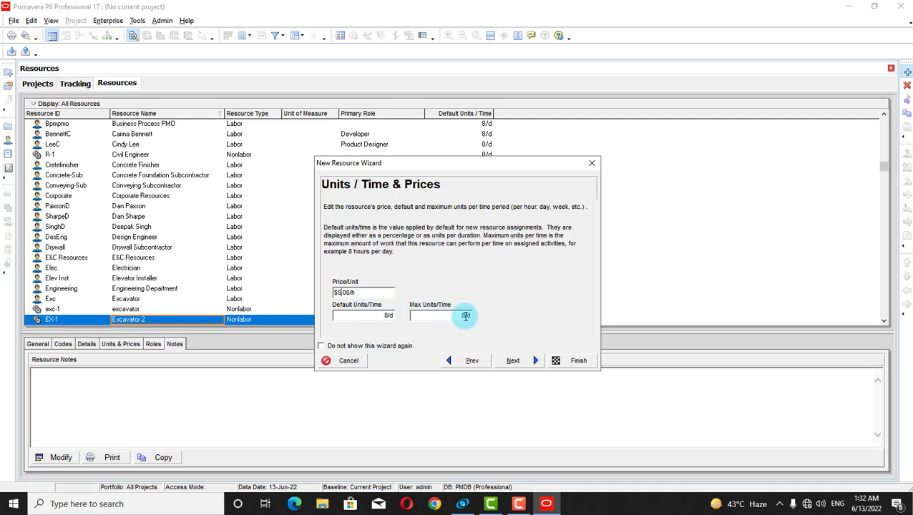
Set both the default and the maximum units per time of Excavator 2 to 1/d, and continue to the contact details
left_click(389, 316)
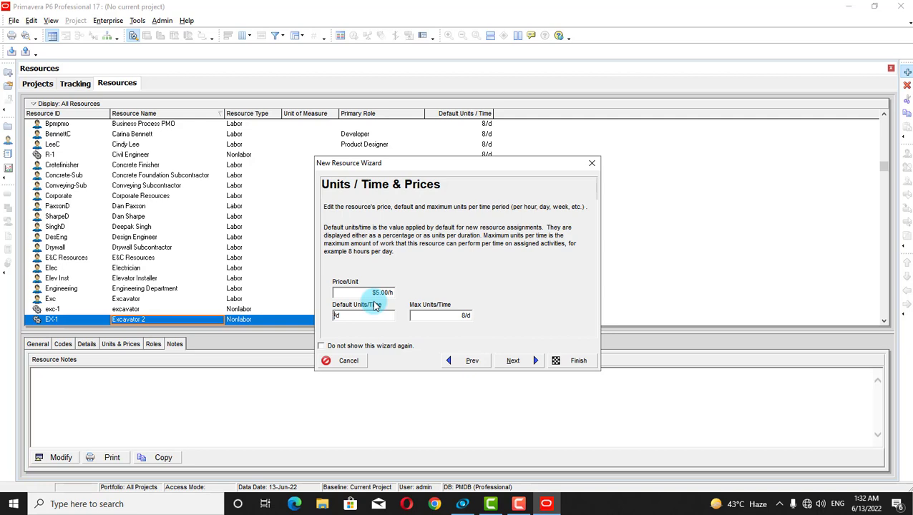
left_click(465, 317)
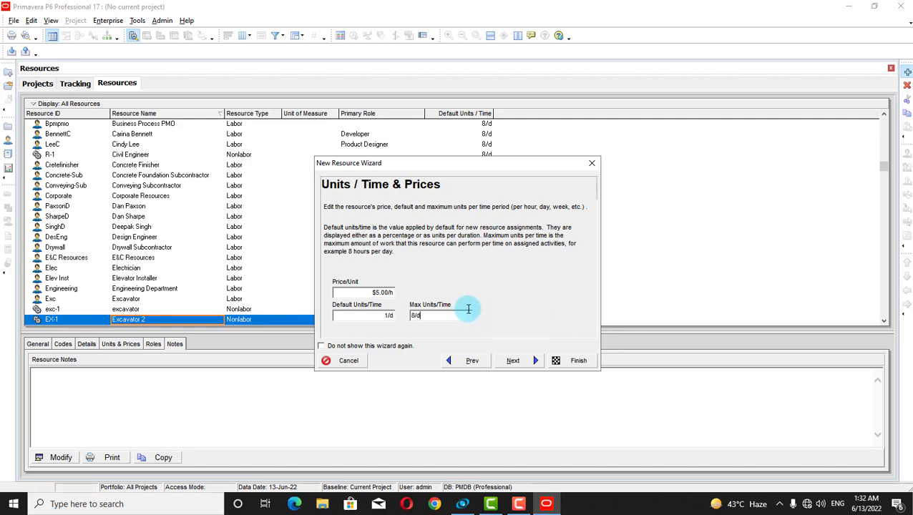
double_click(415, 317)
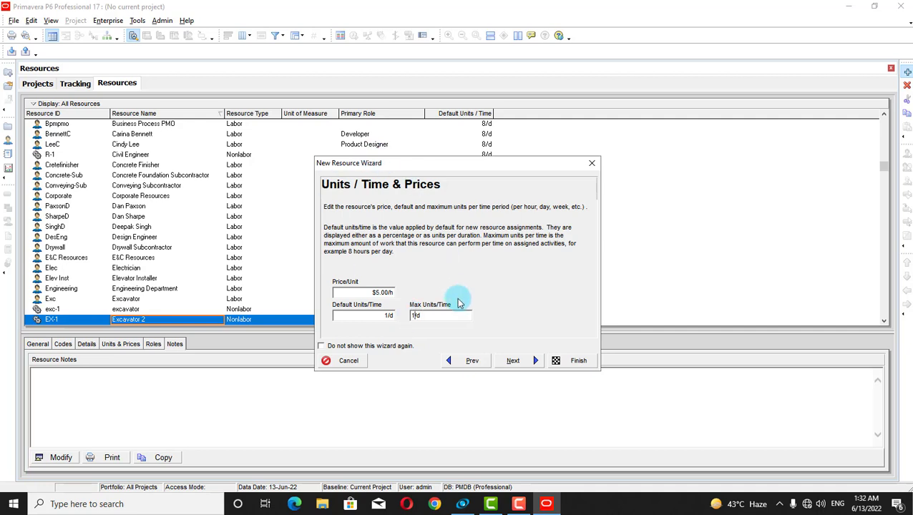
type("1")
left_click(536, 360)
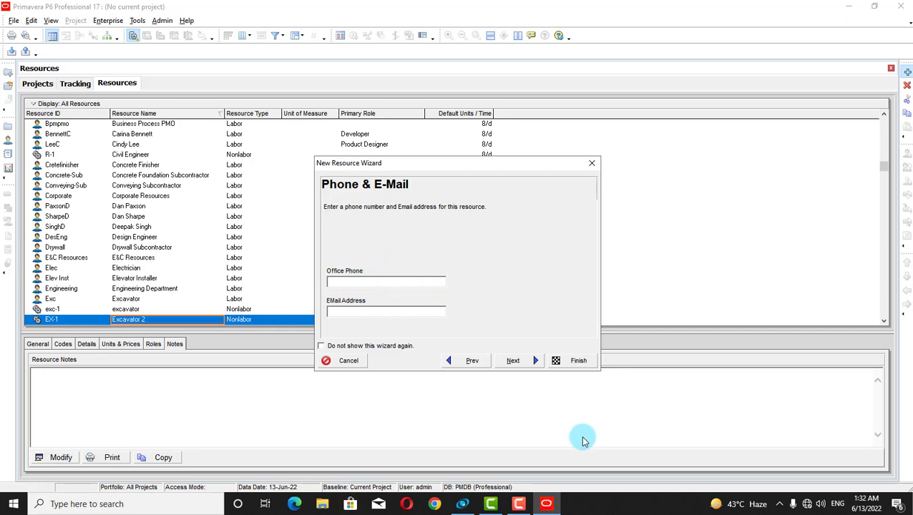
Accept blank contact details, no roles, the existing Corporate - Standard Full Time calendar and auto-computed actuals for Excavator 2, and finish creating it
left_click(513, 365)
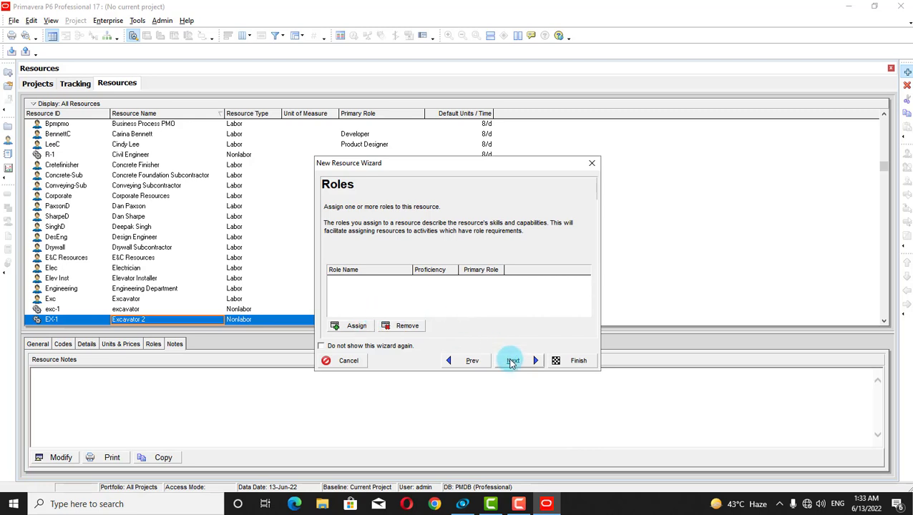
left_click(515, 362)
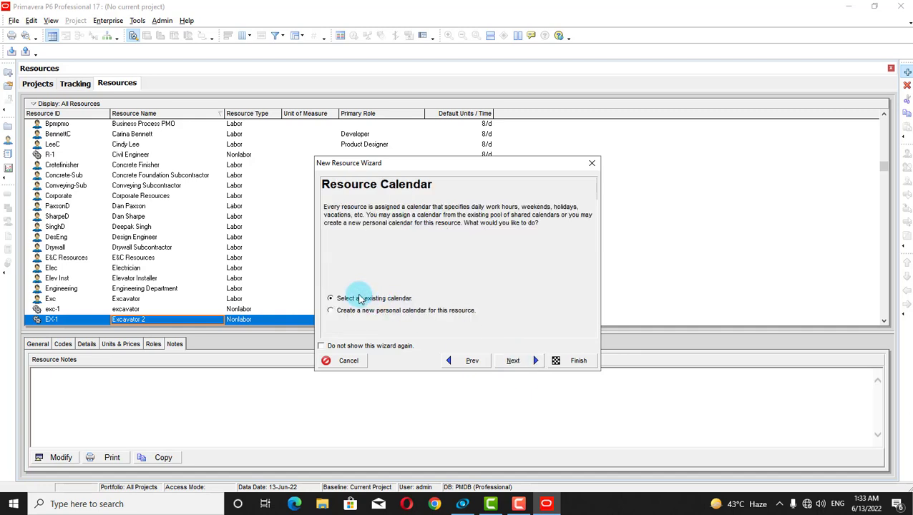
left_click(515, 360)
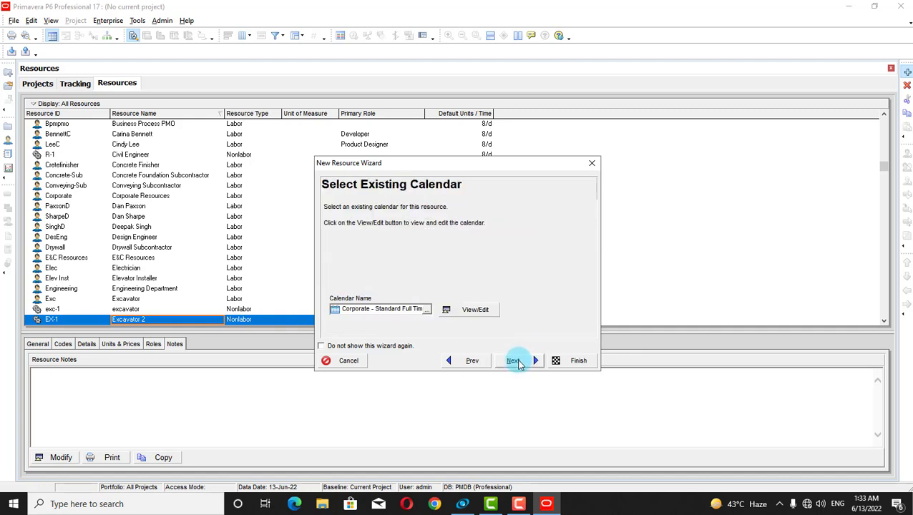
left_click(515, 361)
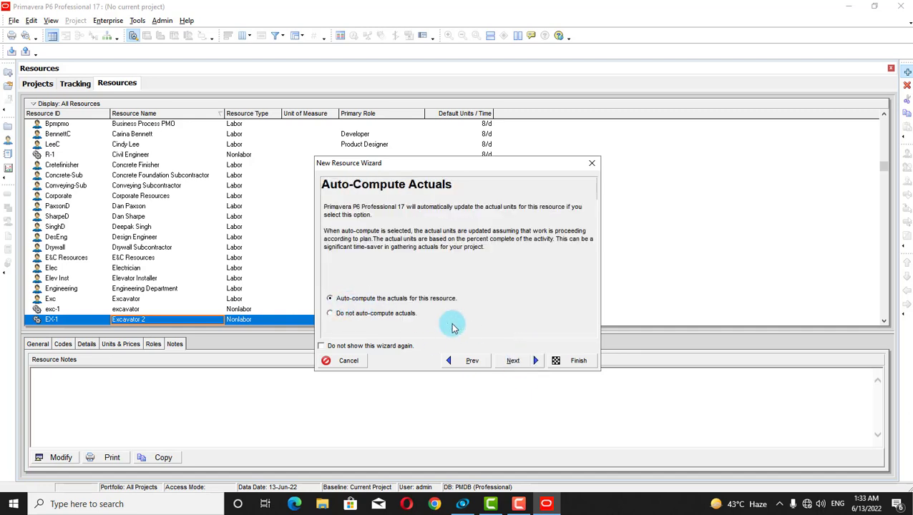
left_click(523, 365)
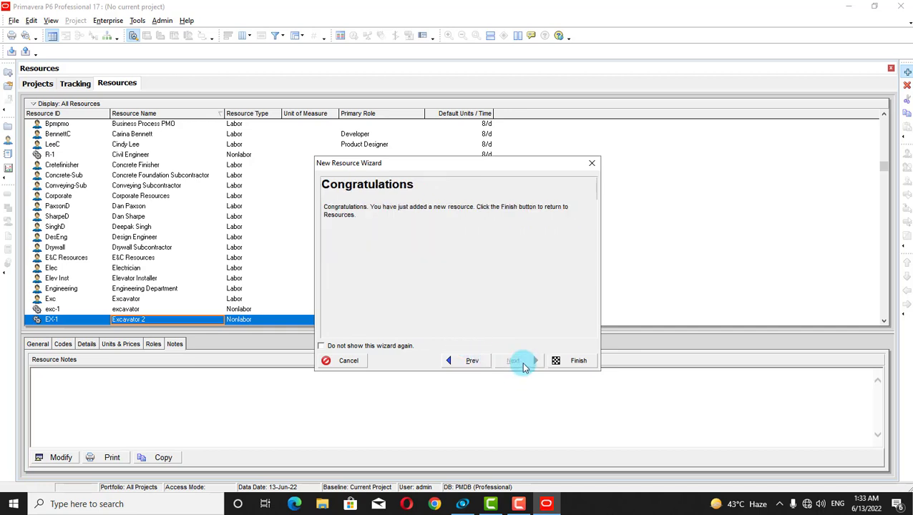
left_click(577, 361)
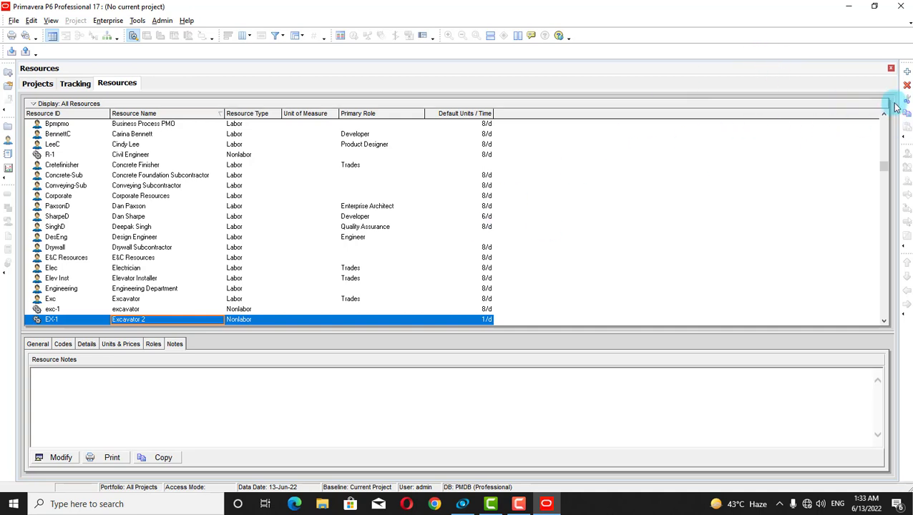
Add another resource with the Resource ID SI and the name Skilled Labour 1, and continue to its type
left_click(907, 71)
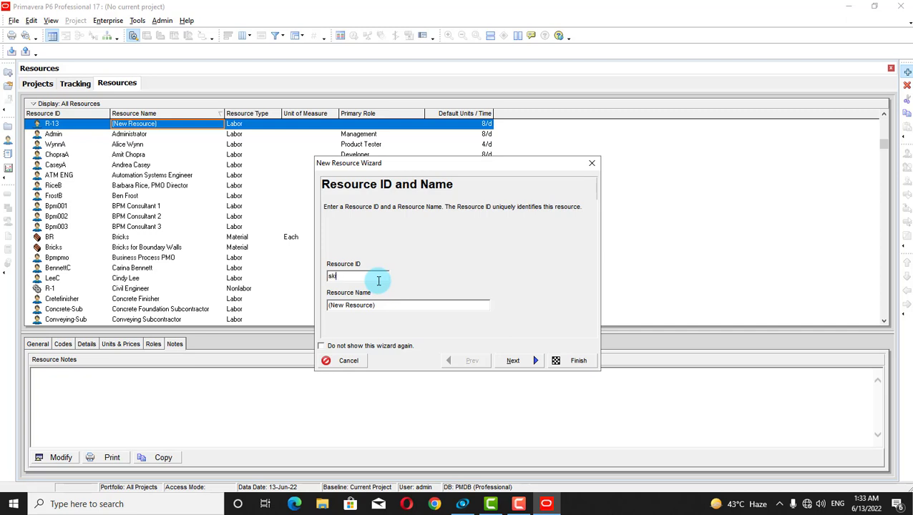
key("BackSpace")
key("BackSpace")
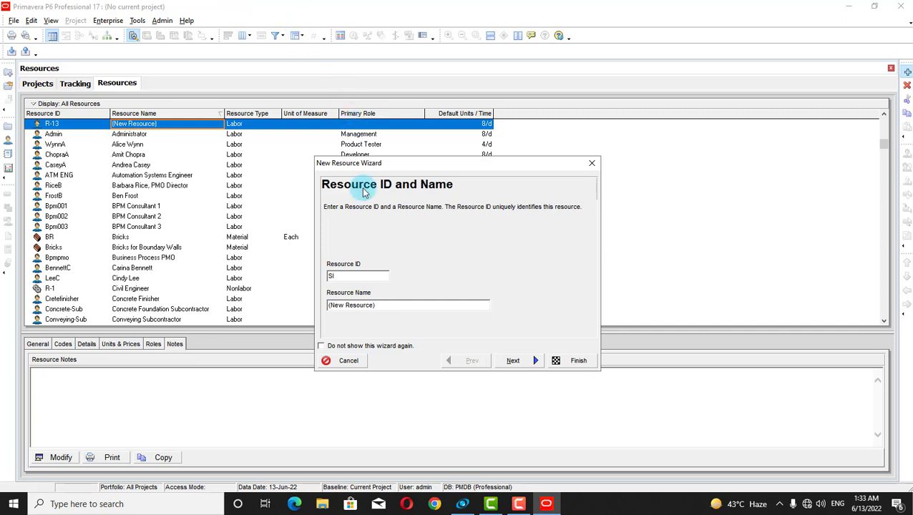
left_click(422, 301)
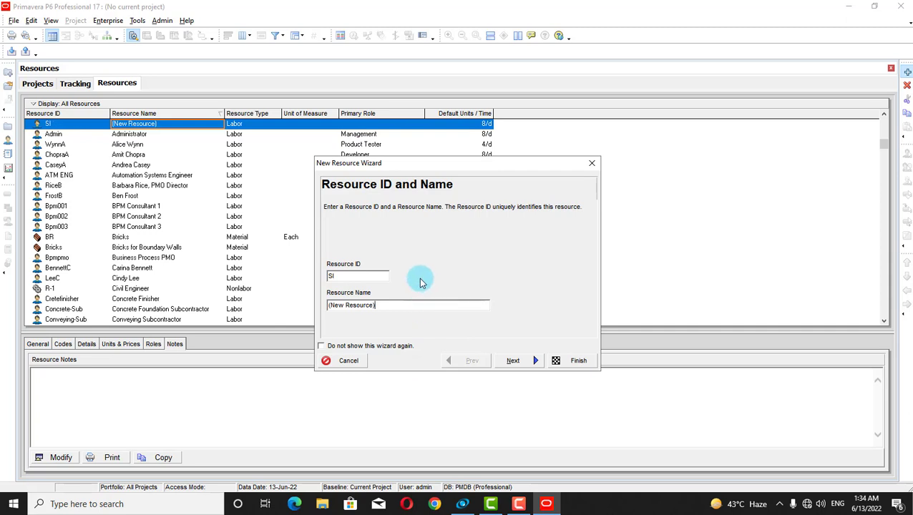
key("BackSpace")
key("BackSpace")
key("BackSpace")
key("BackSpace")
key("BackSpace")
key("BackSpace")
key("BackSpace")
key("BackSpace")
key("BackSpace")
key("BackSpace")
key("BackSpace")
key("BackSpace")
key("BackSpace")
type("Skilled Labour 1")
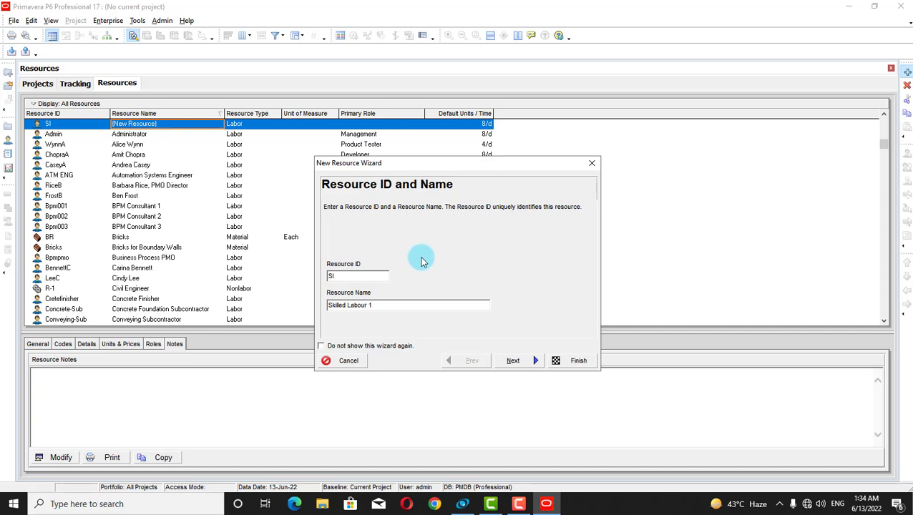
left_click(537, 360)
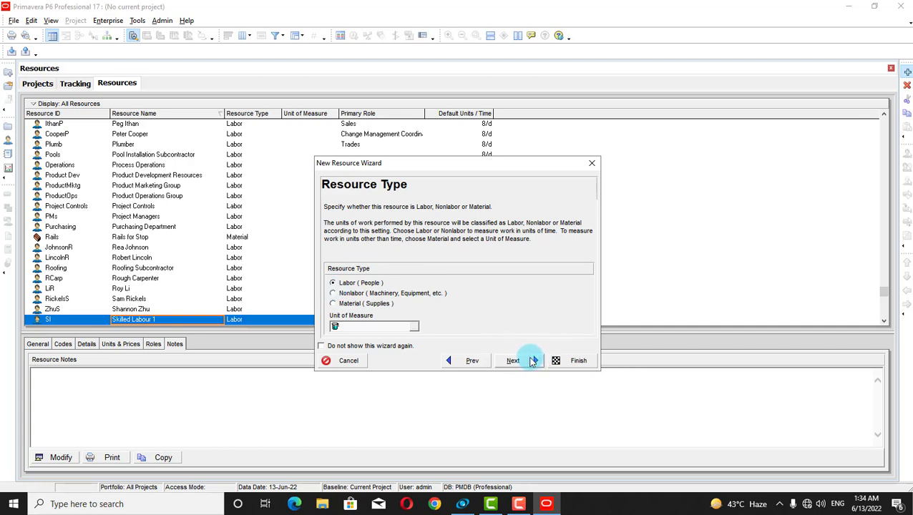
Keep the Labor resource type for Skilled Labour 1 and set its price per unit to $1.00/h
left_click(534, 361)
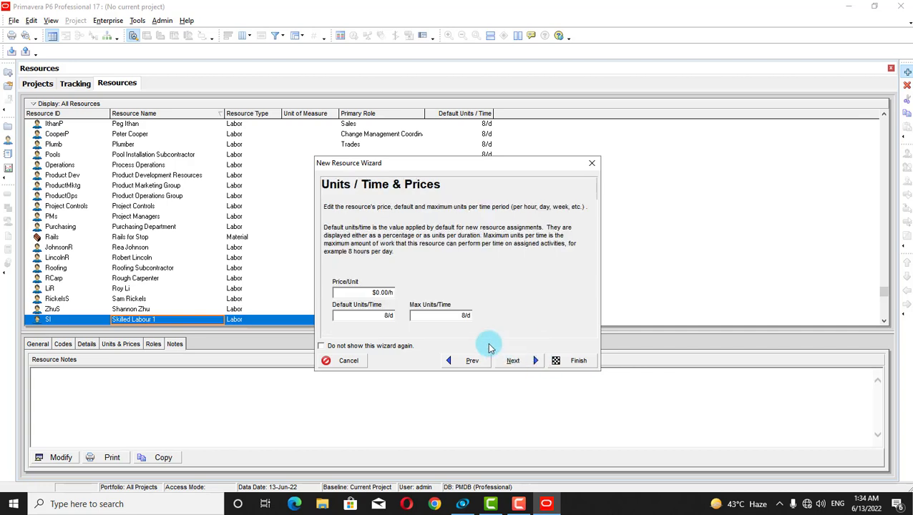
left_click(379, 292)
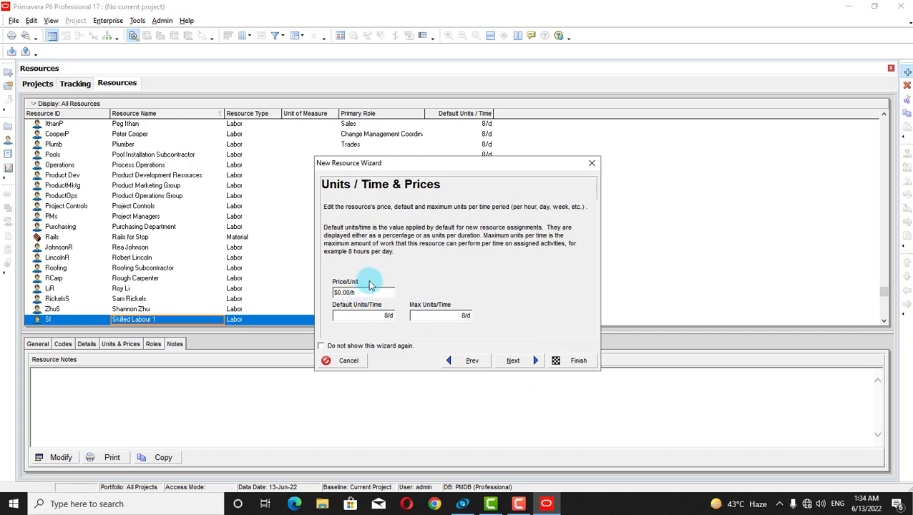
double_click(344, 292)
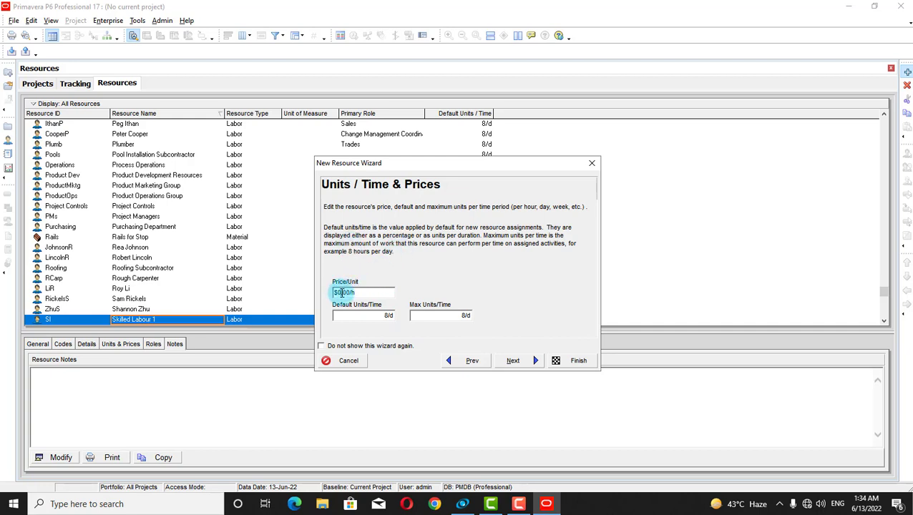
left_click(342, 293)
key("BackSpace")
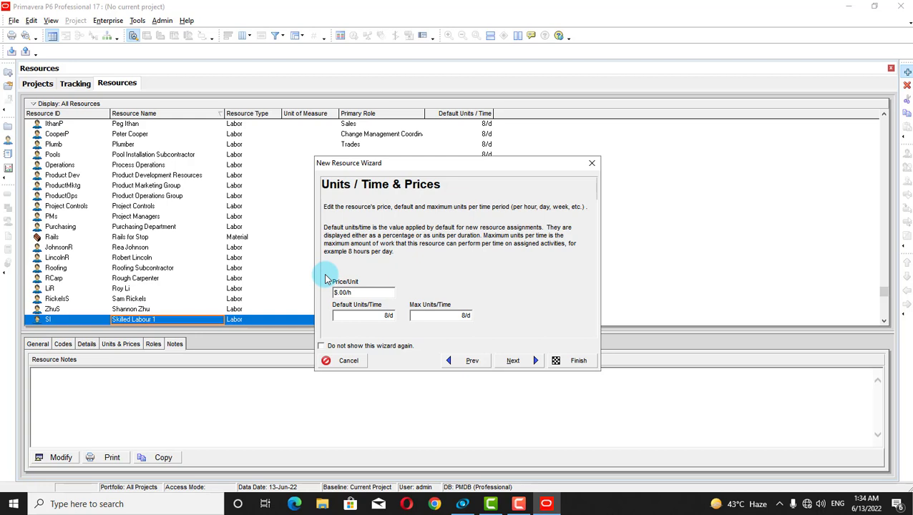
type("1")
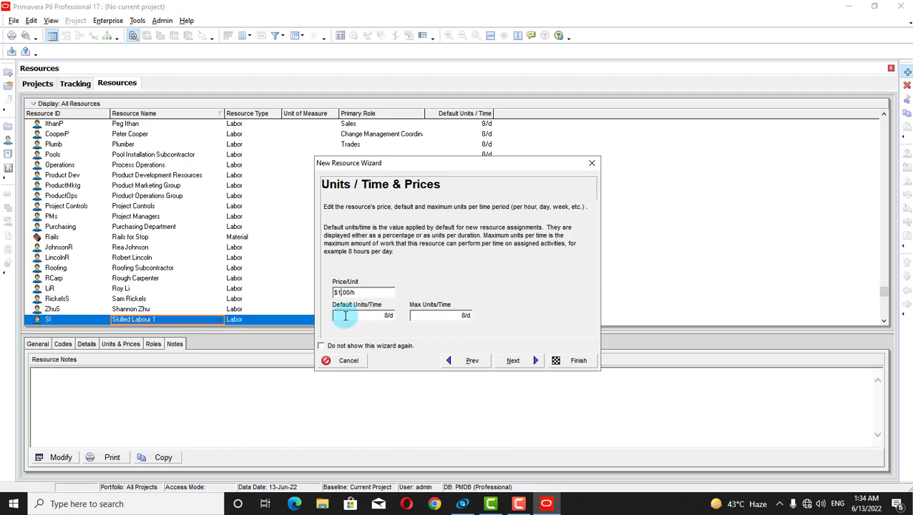
Accept the default units, blank contact details, no roles and the existing calendar option for Skilled Labour 1, and finish creating the resource
left_click(514, 360)
left_click(515, 361)
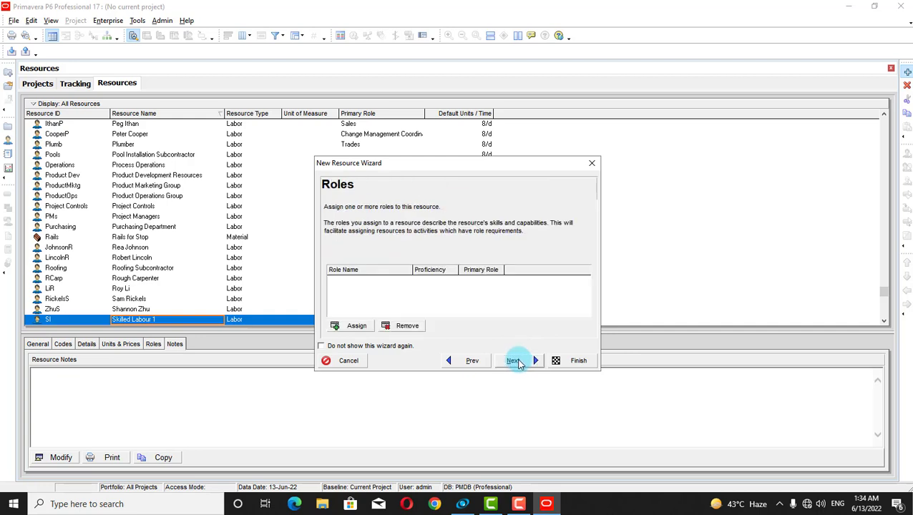
left_click(516, 362)
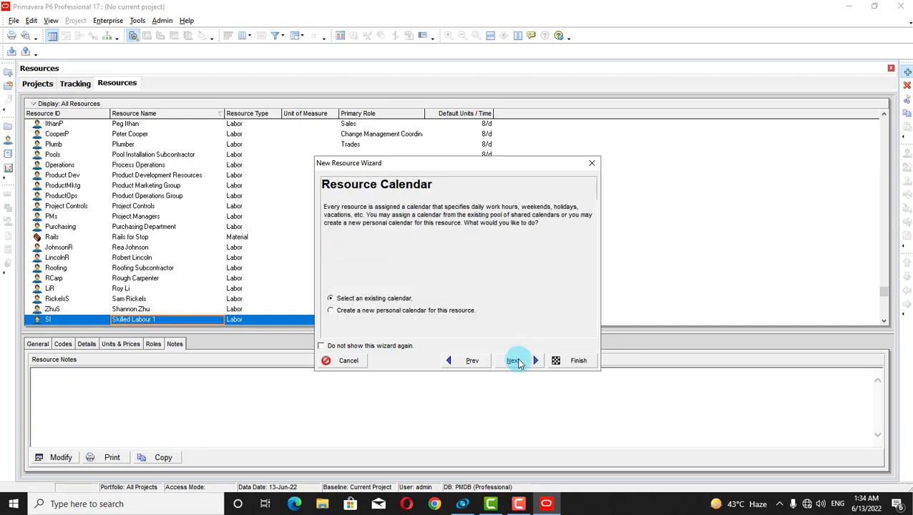
left_click(573, 360)
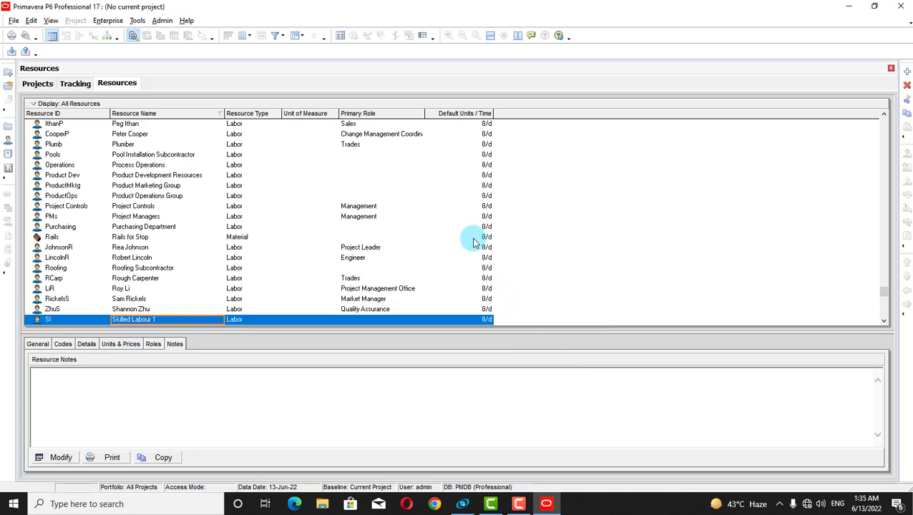